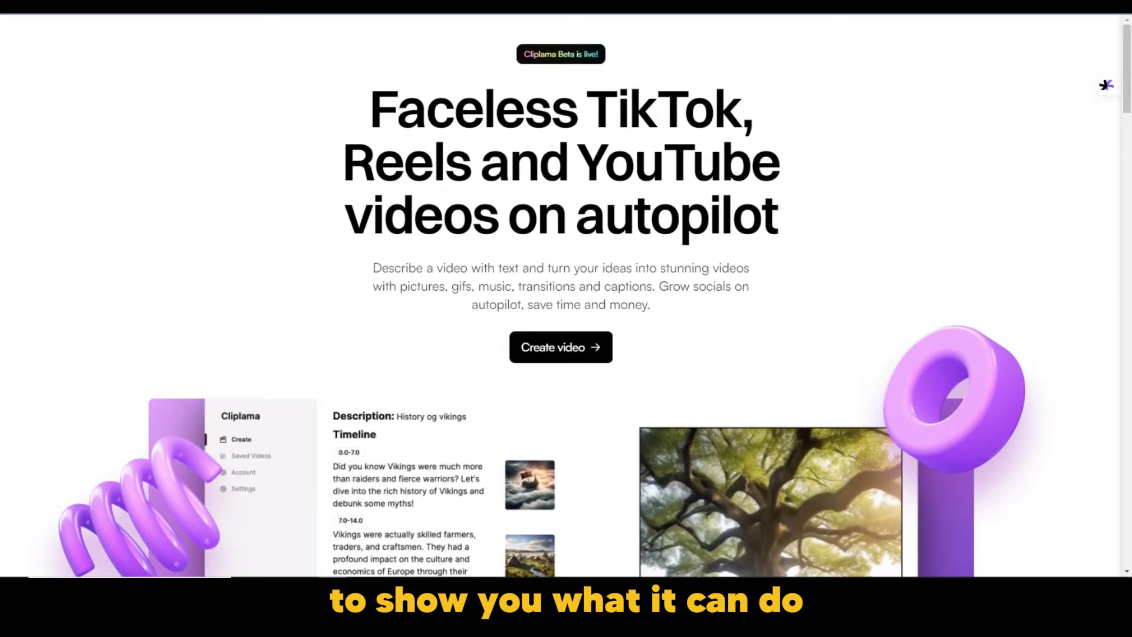
Scroll past the landing page's feature sections to the Free, Basic, Creator and Pro pricing cards
{"action": "scroll", "coordinate": [565, 295], "scroll_direction": "down", "scroll_amount": 4}
{"action": "scroll", "coordinate": [566, 294], "scroll_direction": "up", "scroll_amount": 1}
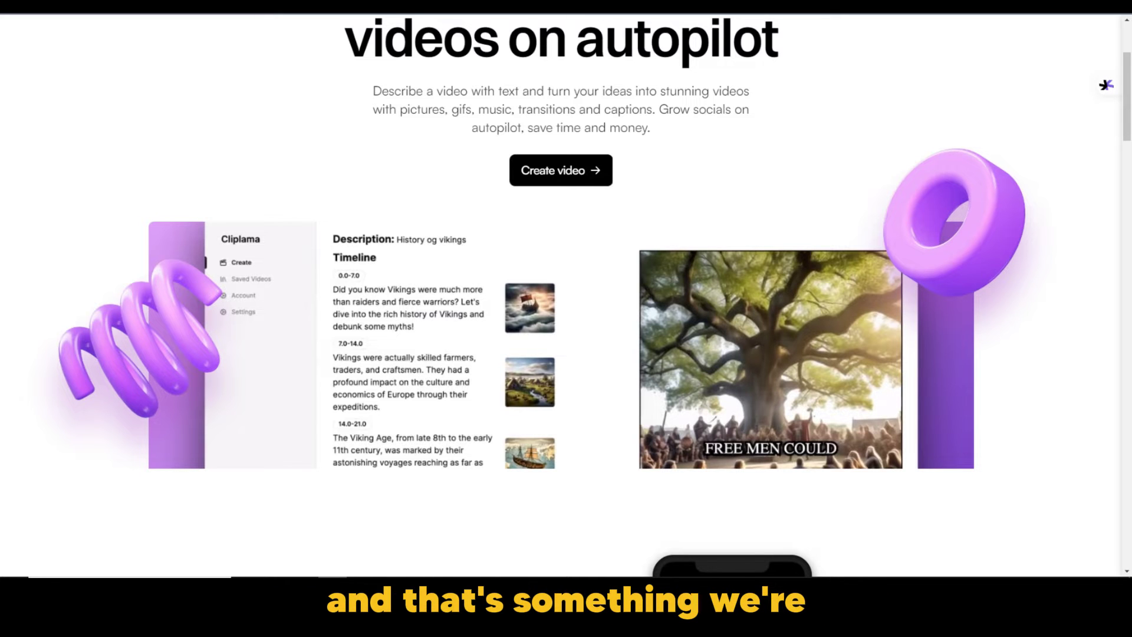
{"action": "scroll", "coordinate": [567, 294], "scroll_direction": "down", "scroll_amount": 3}
{"action": "scroll", "coordinate": [566, 295], "scroll_direction": "down", "scroll_amount": 3}
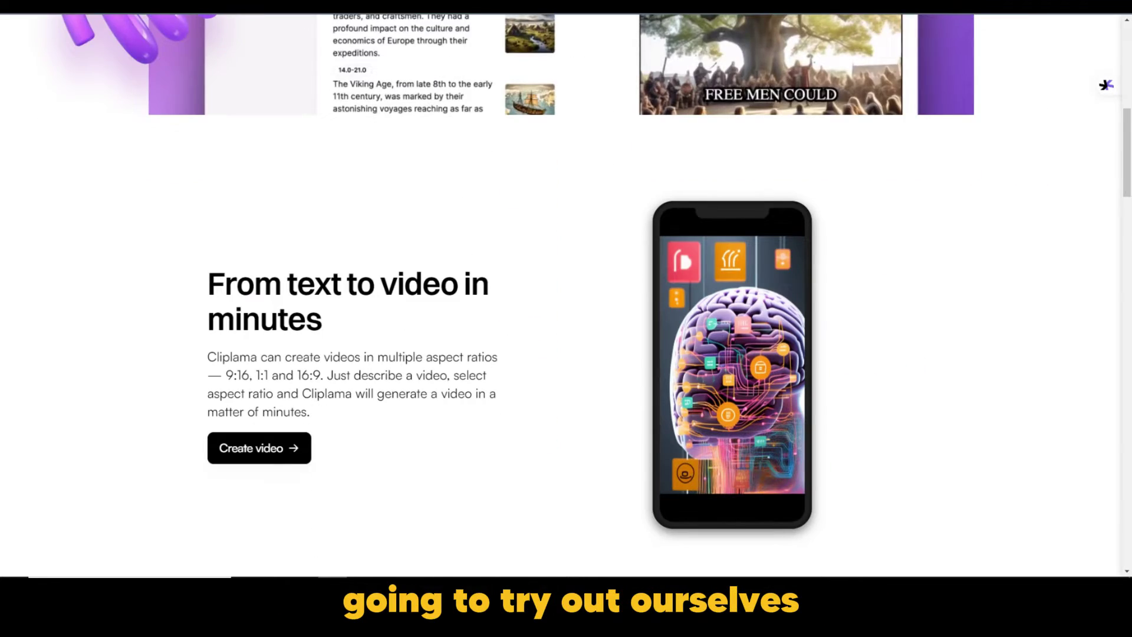
{"action": "scroll", "coordinate": [567, 295], "scroll_direction": "down", "scroll_amount": 1}
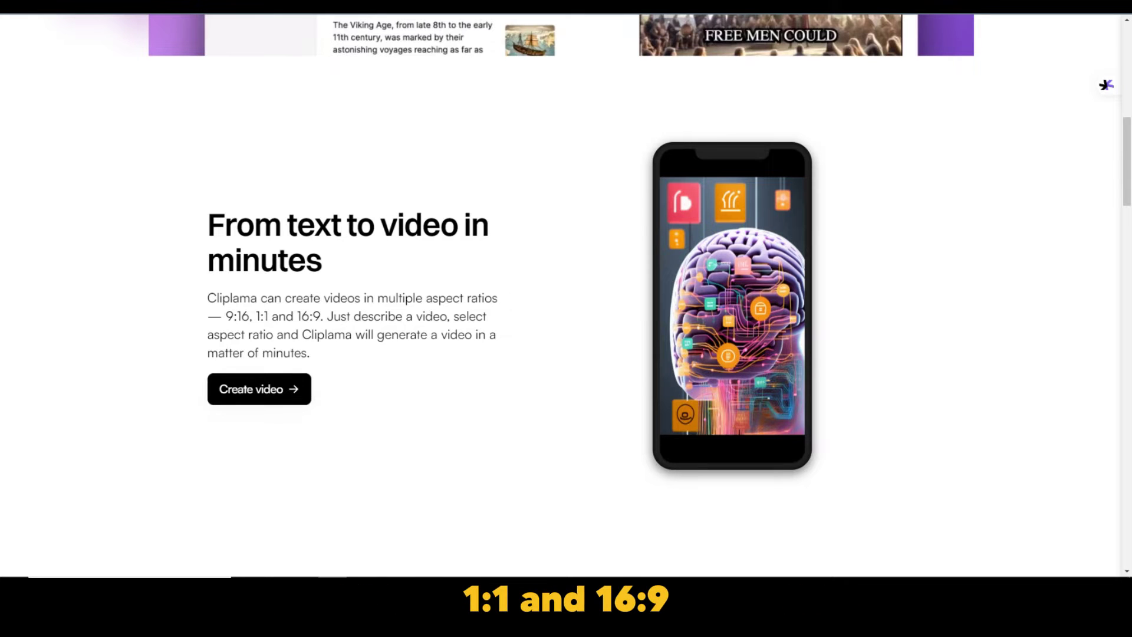
{"action": "scroll", "coordinate": [259, 272], "scroll_direction": "down", "scroll_amount": 2}
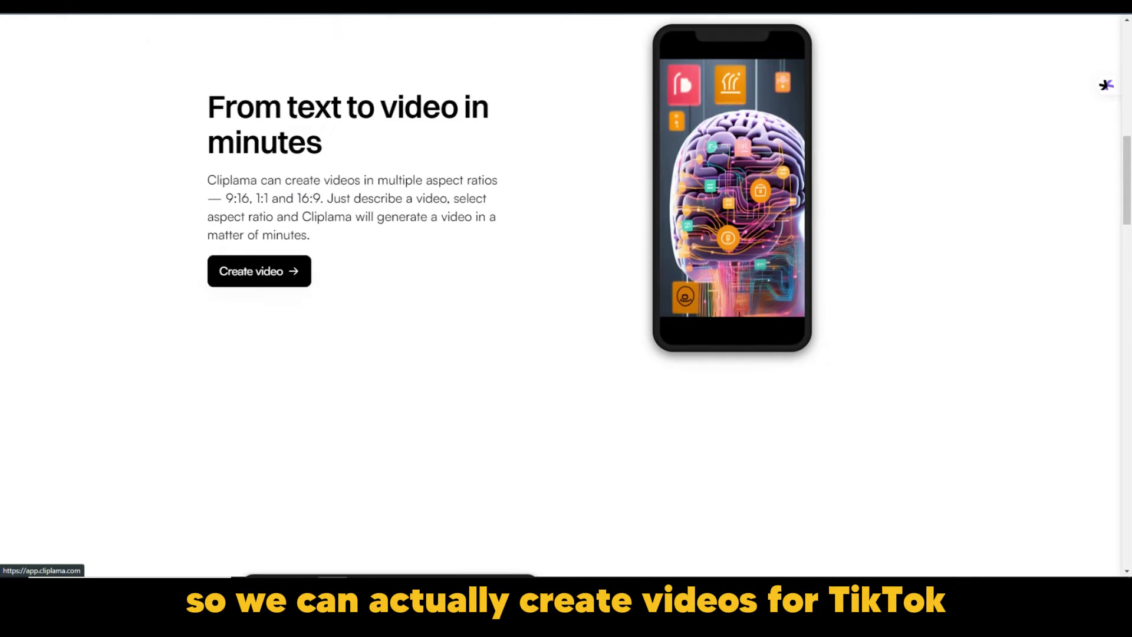
{"action": "scroll", "coordinate": [259, 272], "scroll_direction": "down", "scroll_amount": 8}
{"action": "scroll", "coordinate": [259, 272], "scroll_direction": "up", "scroll_amount": 1}
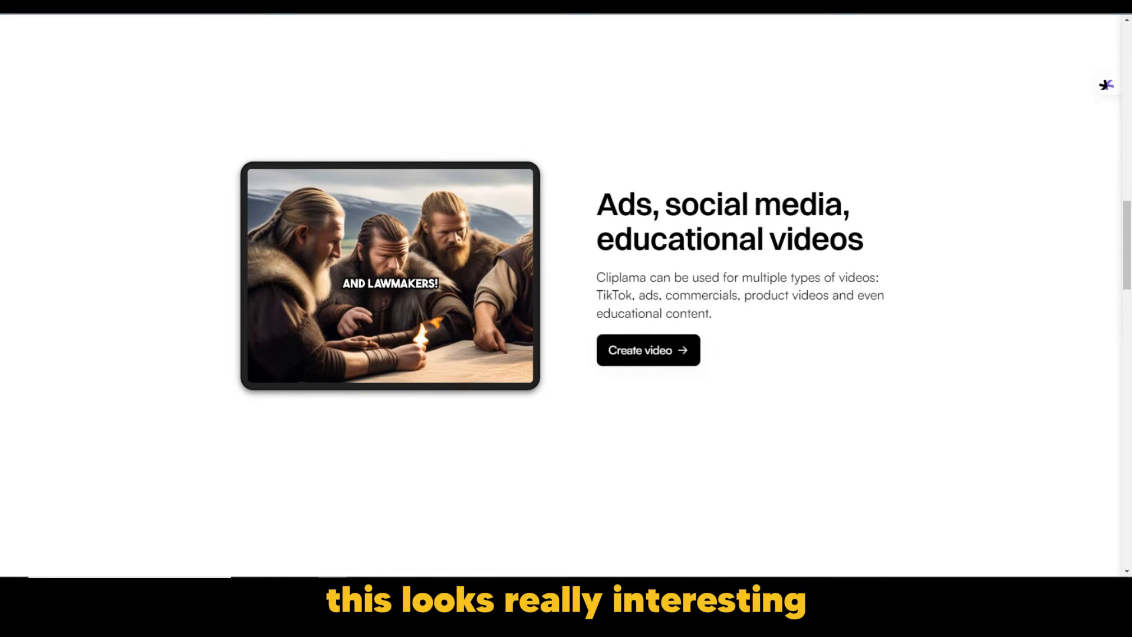
{"action": "scroll", "coordinate": [560, 294], "scroll_direction": "down", "scroll_amount": 6}
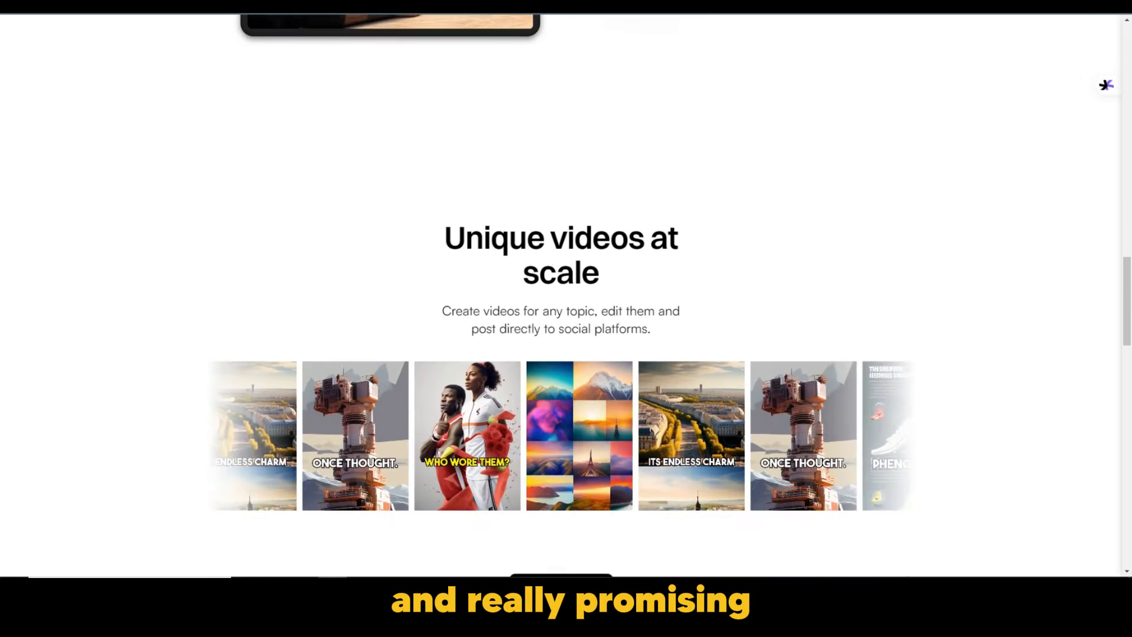
{"action": "scroll", "coordinate": [560, 294], "scroll_direction": "down", "scroll_amount": 5}
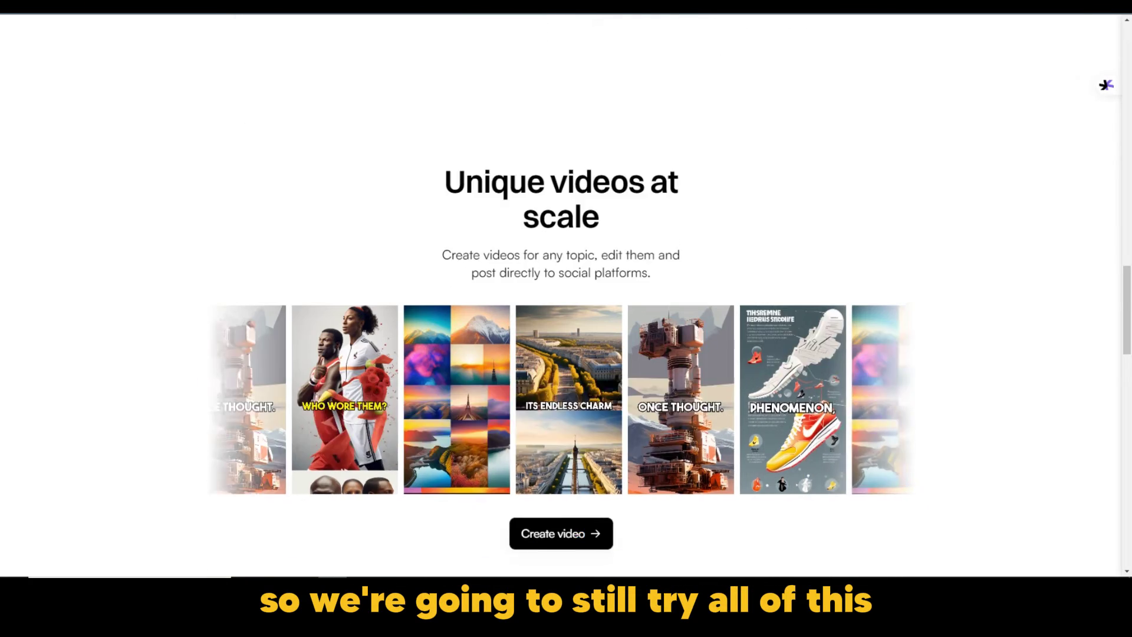
{"action": "scroll", "coordinate": [560, 294], "scroll_direction": "down", "scroll_amount": 6}
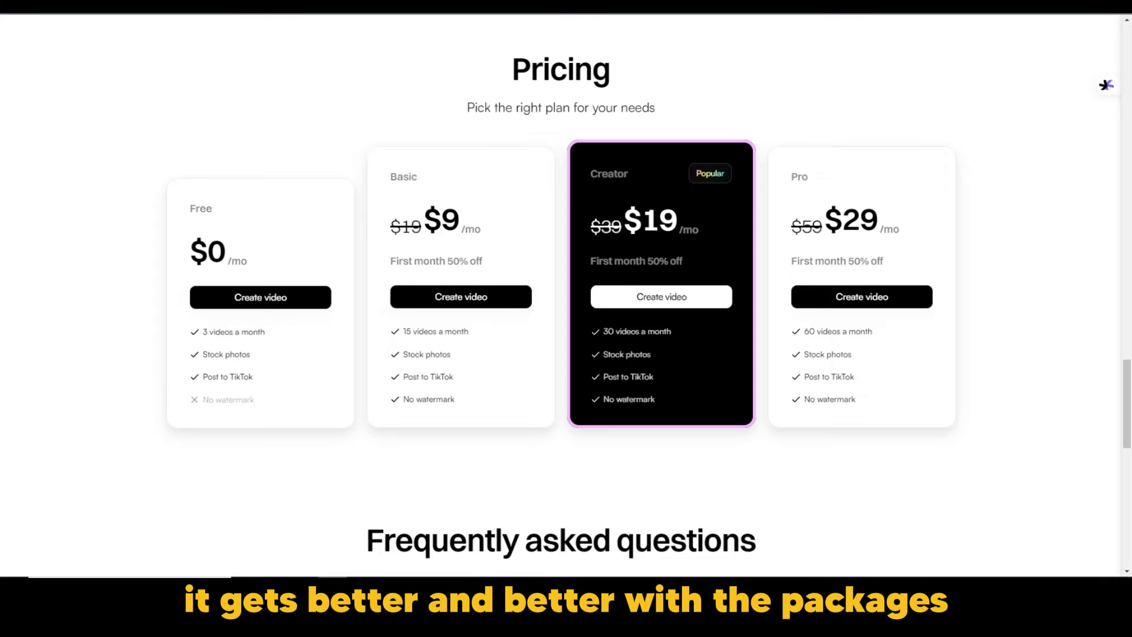
Scroll past Pricing and the FAQ to the closing 'Create a video today' section
{"action": "scroll", "coordinate": [561, 294], "scroll_direction": "down", "scroll_amount": 5}
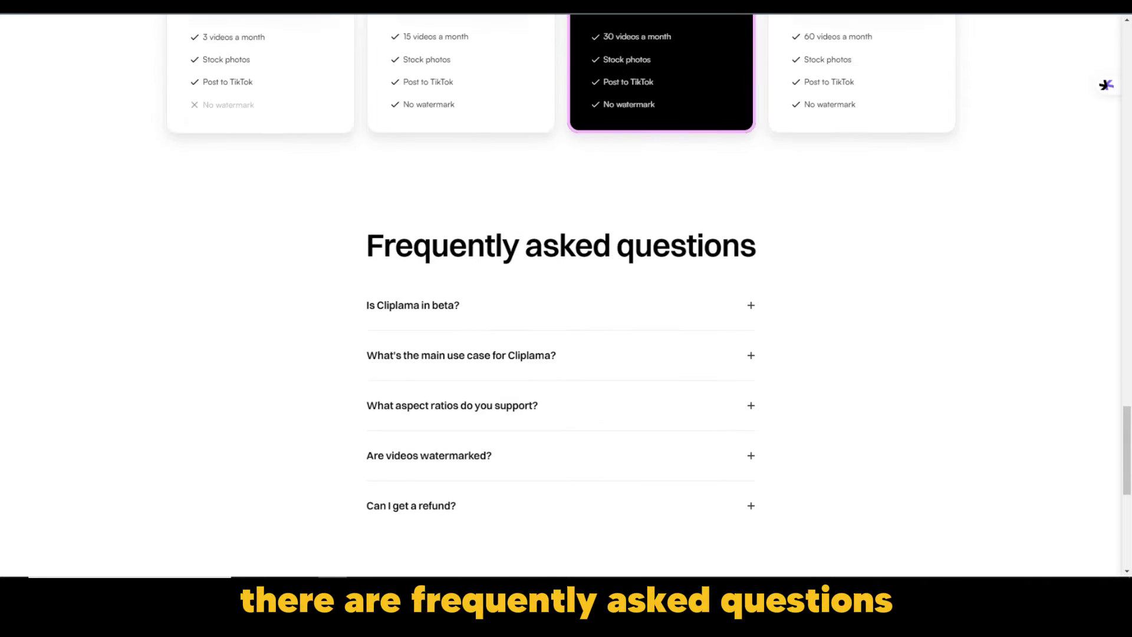
{"action": "scroll", "coordinate": [560, 295], "scroll_direction": "down", "scroll_amount": 4}
{"action": "scroll", "coordinate": [561, 295], "scroll_direction": "up", "scroll_amount": 3}
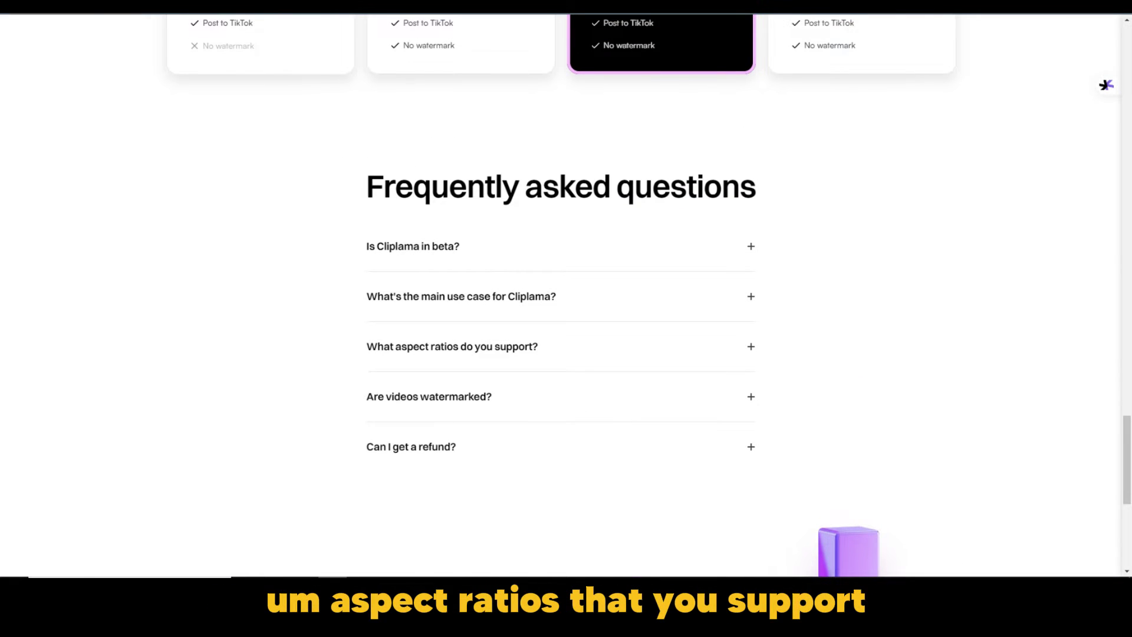
{"action": "scroll", "coordinate": [561, 294], "scroll_direction": "down", "scroll_amount": 5}
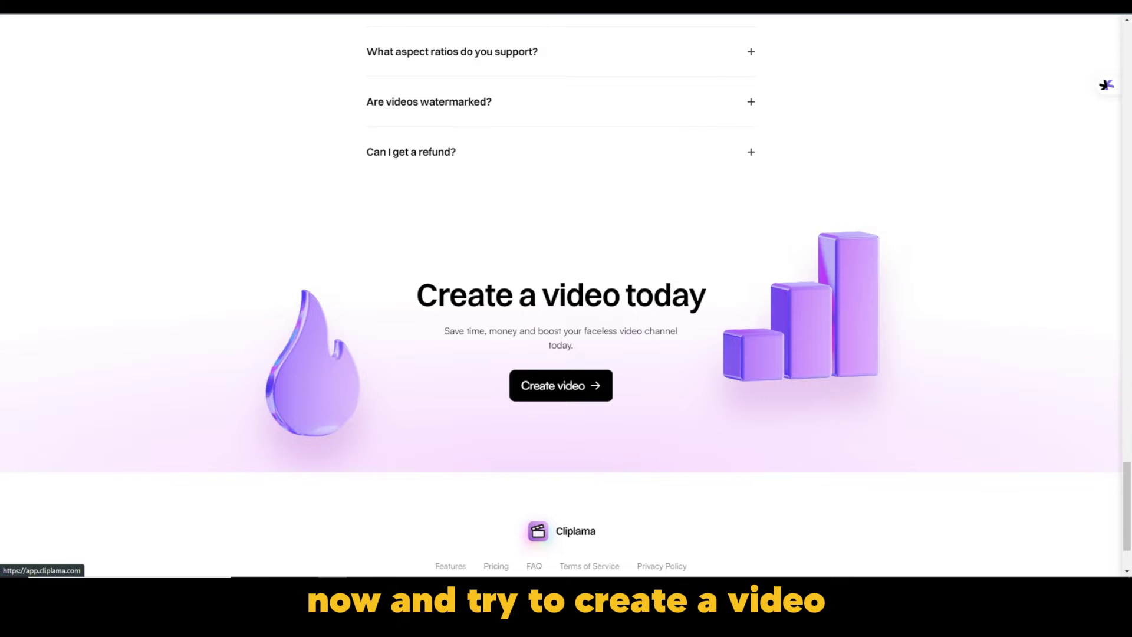
Sign in to the Create page, leaving the description empty and keeping 9:16 Portrait format
{"action": "left_click", "coordinate": [560, 385]}
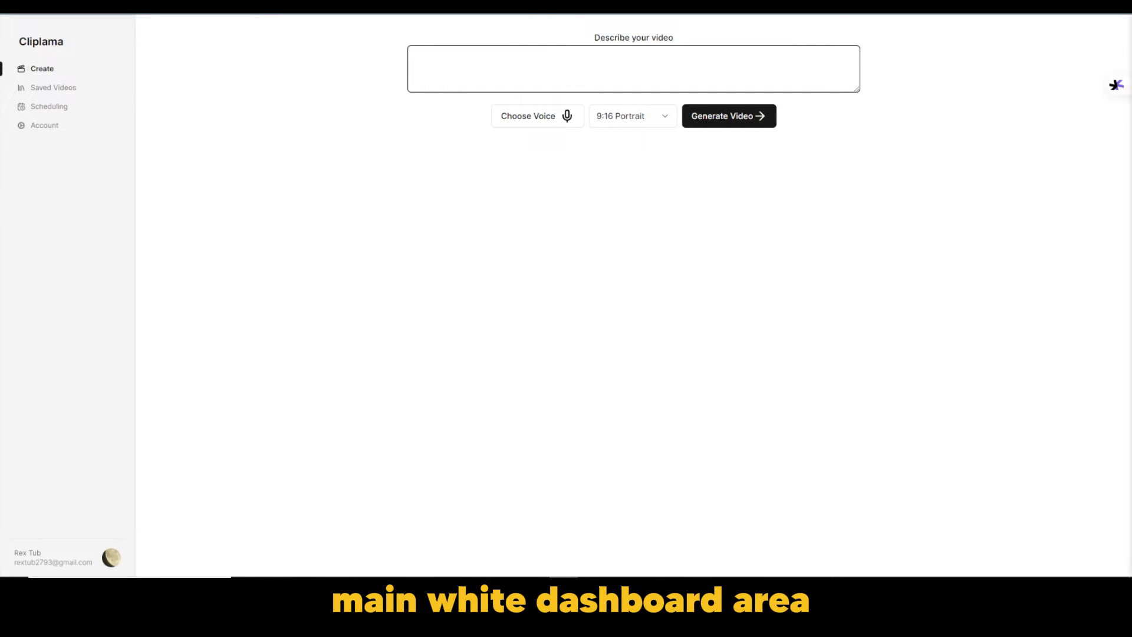
{"action": "left_click", "coordinate": [417, 62]}
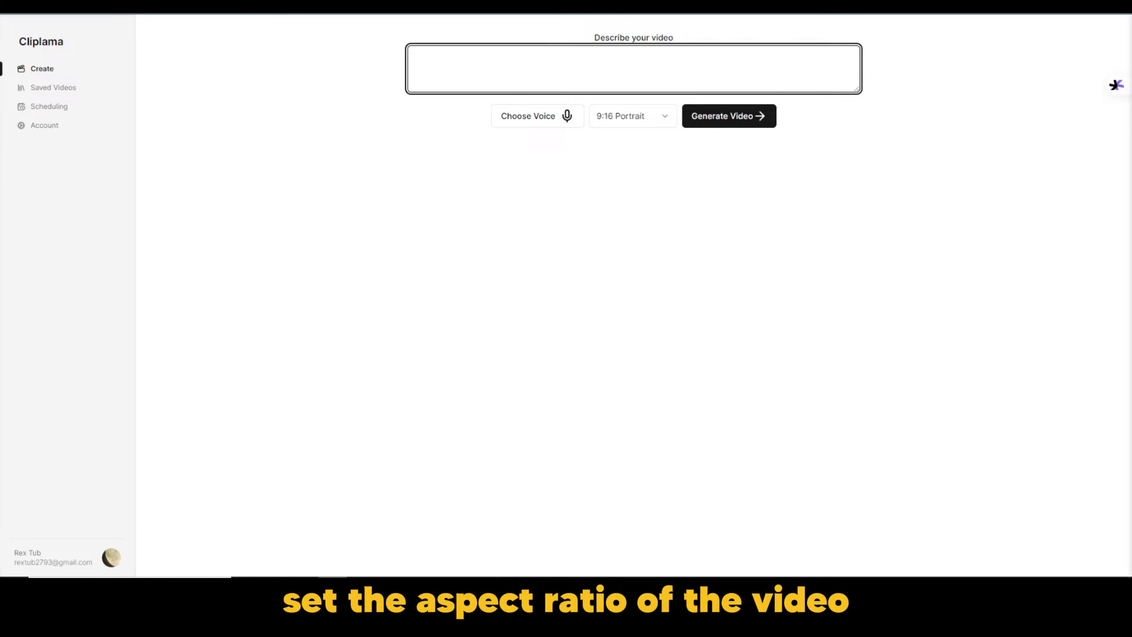
{"action": "left_click", "coordinate": [632, 116]}
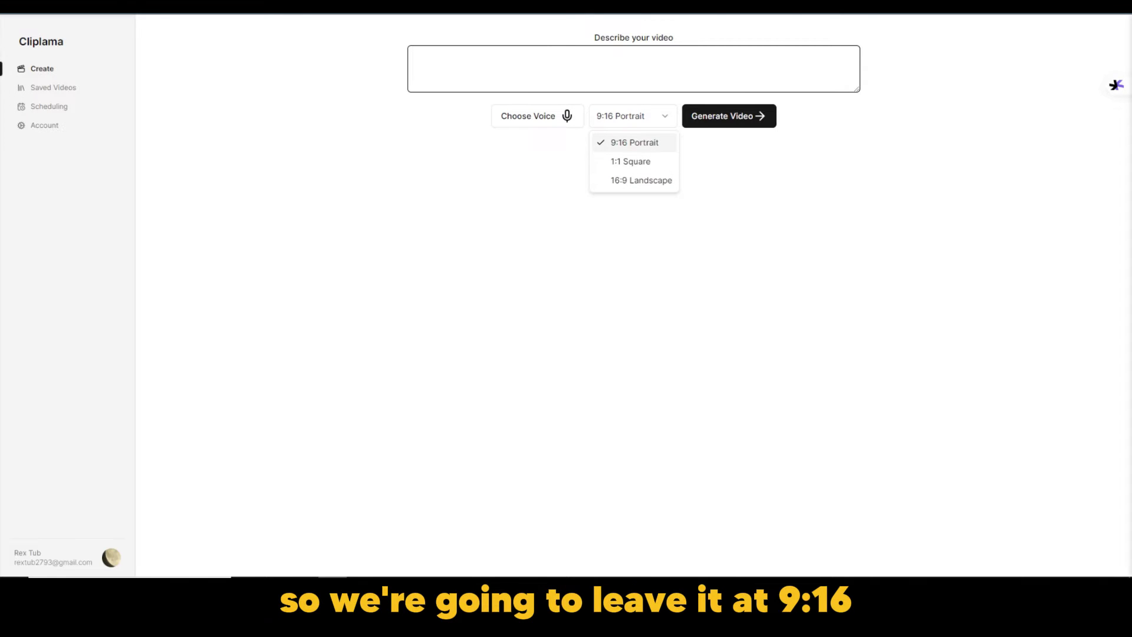
{"action": "left_click", "coordinate": [634, 143]}
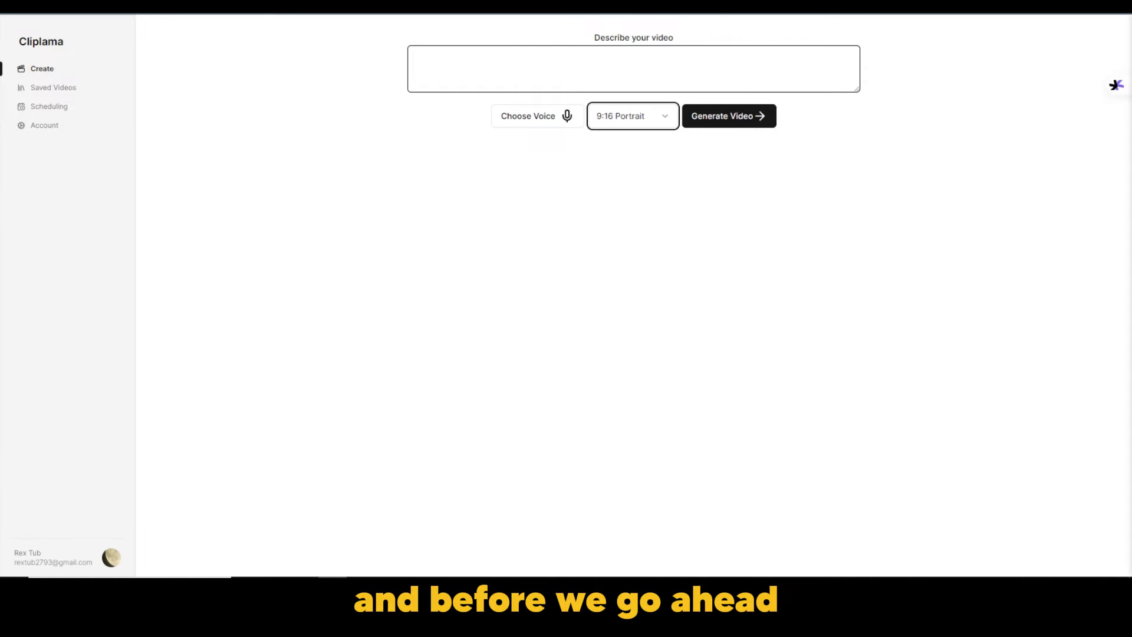
{"action": "left_click", "coordinate": [417, 60]}
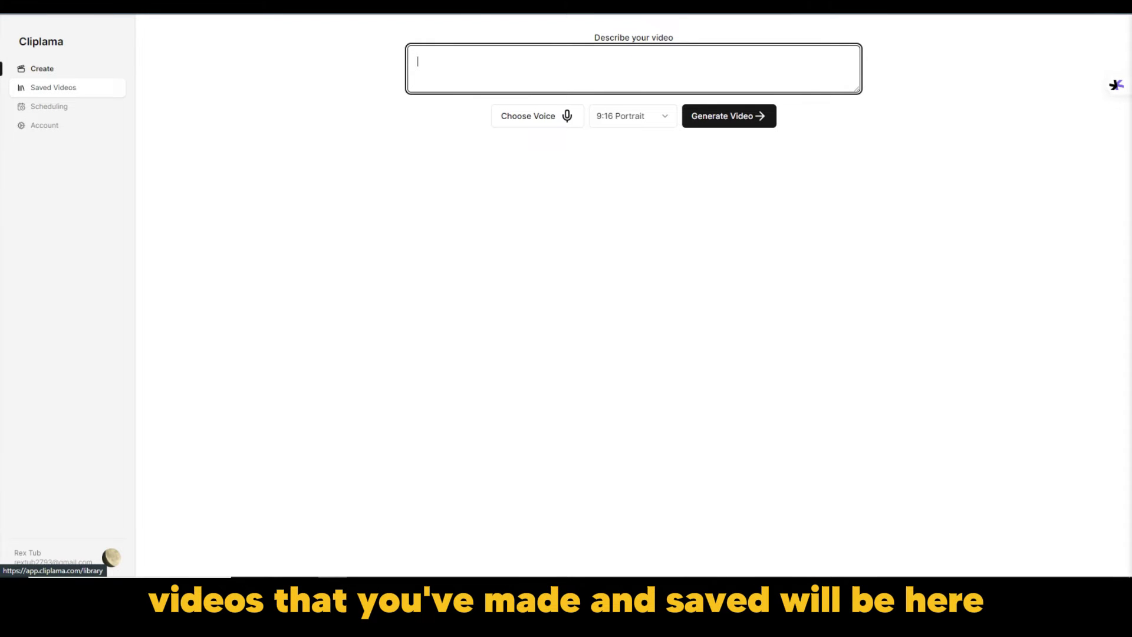
View the Scheduling page, then the Account page showing 0 / 3 videos on the FREE plan
{"action": "left_click", "coordinate": [50, 106]}
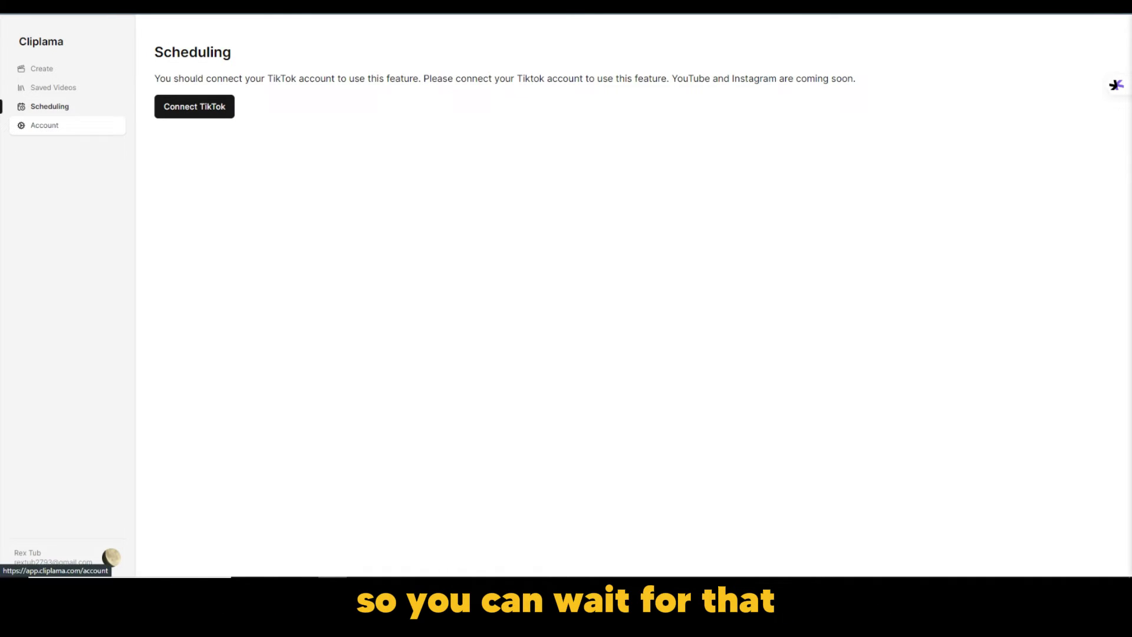
{"action": "left_click", "coordinate": [45, 125]}
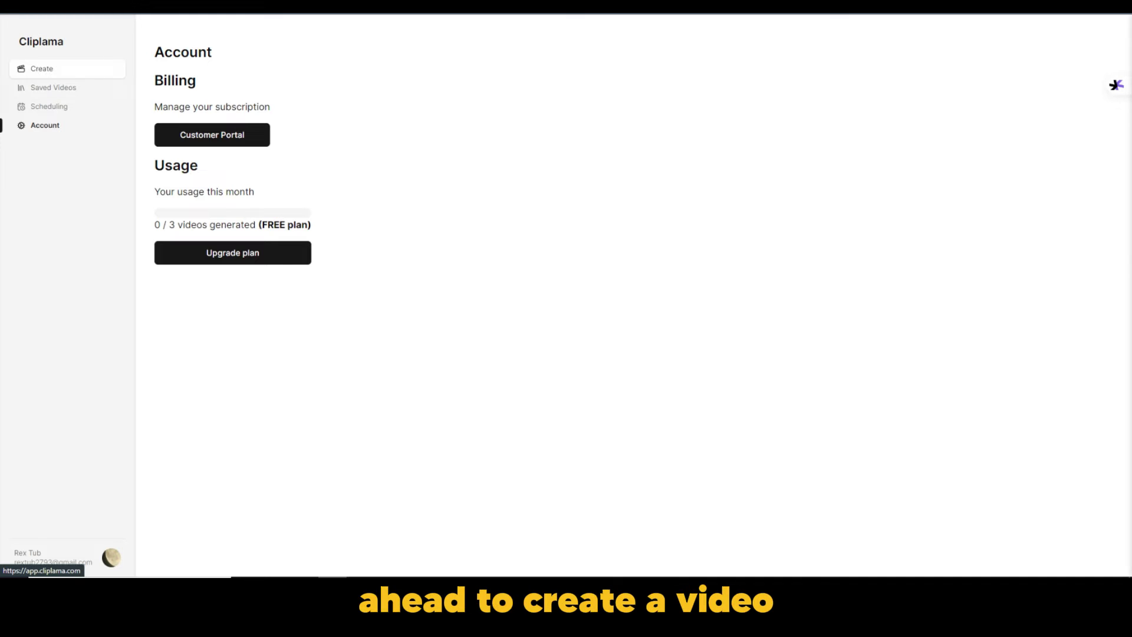
Back on Create, paste 'A brief vivid history on Dinosaurs.' as the video description
{"action": "left_click", "coordinate": [42, 68]}
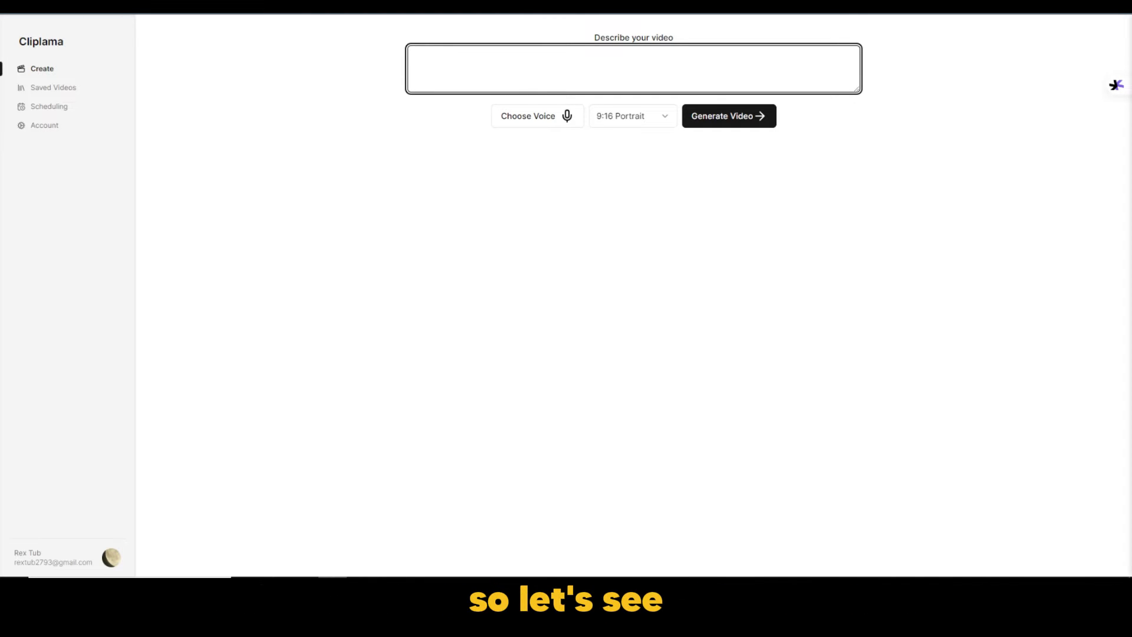
{"action": "type", "text": "A brief vivid history on Dinosaurs."}
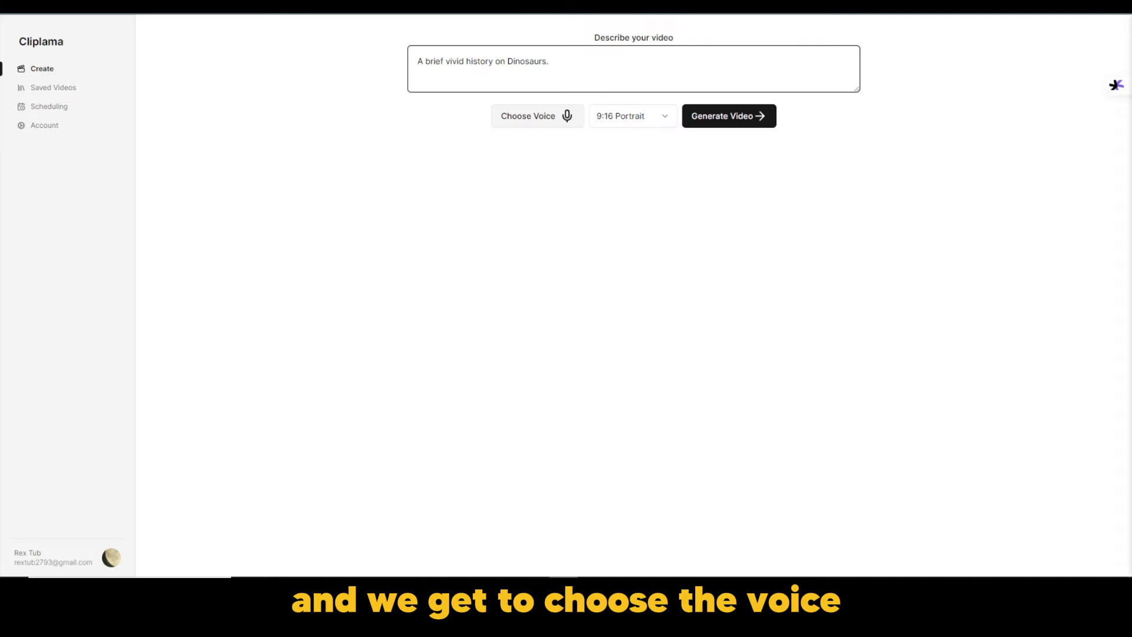
Filter the narrator voice choices to Male voices
{"action": "left_click", "coordinate": [537, 116]}
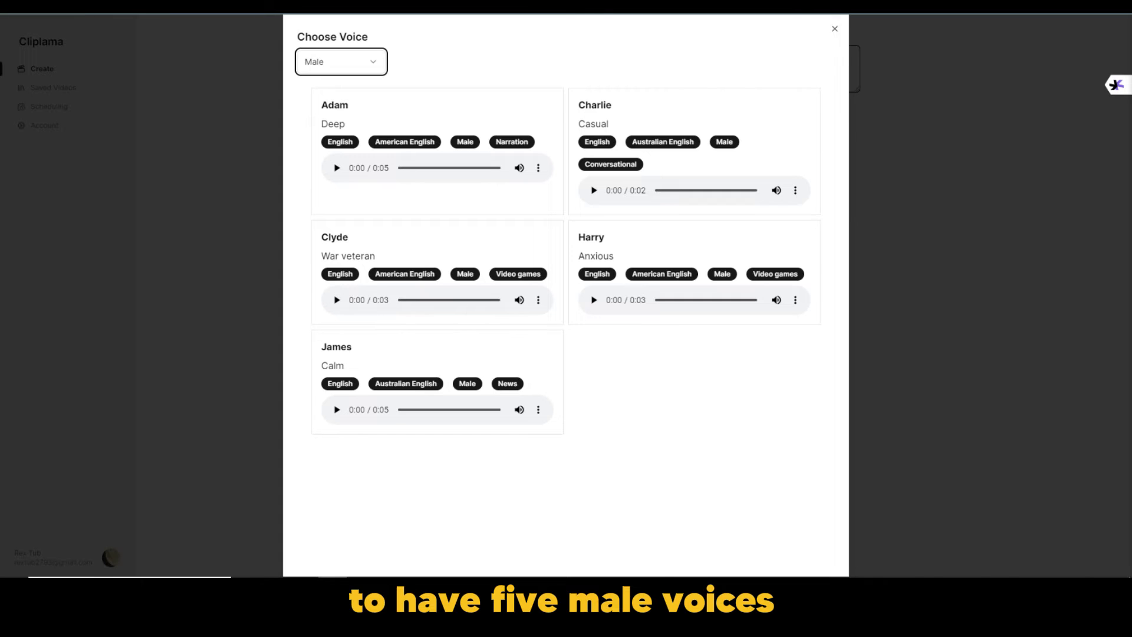
{"action": "key", "text": "space"}
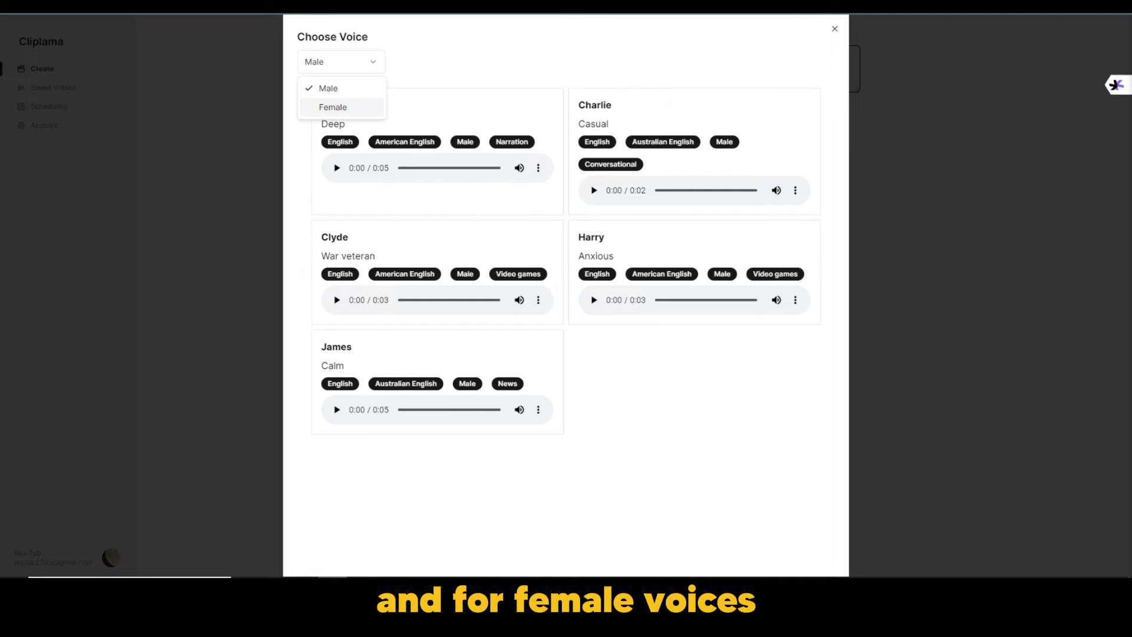
{"action": "key", "text": "Return"}
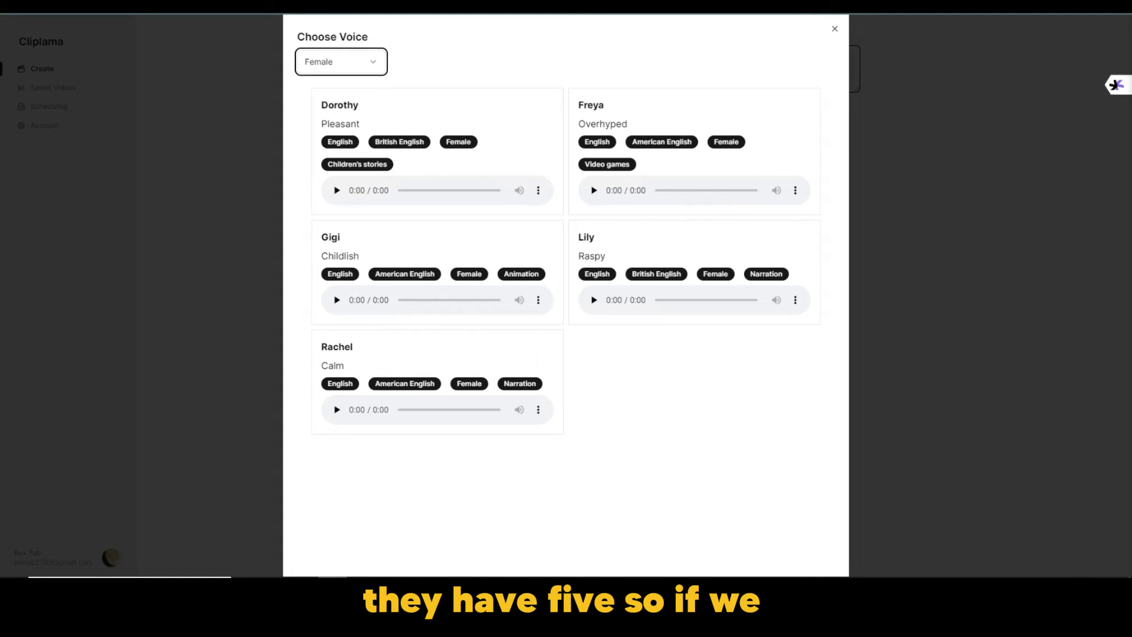
{"action": "key", "text": "space"}
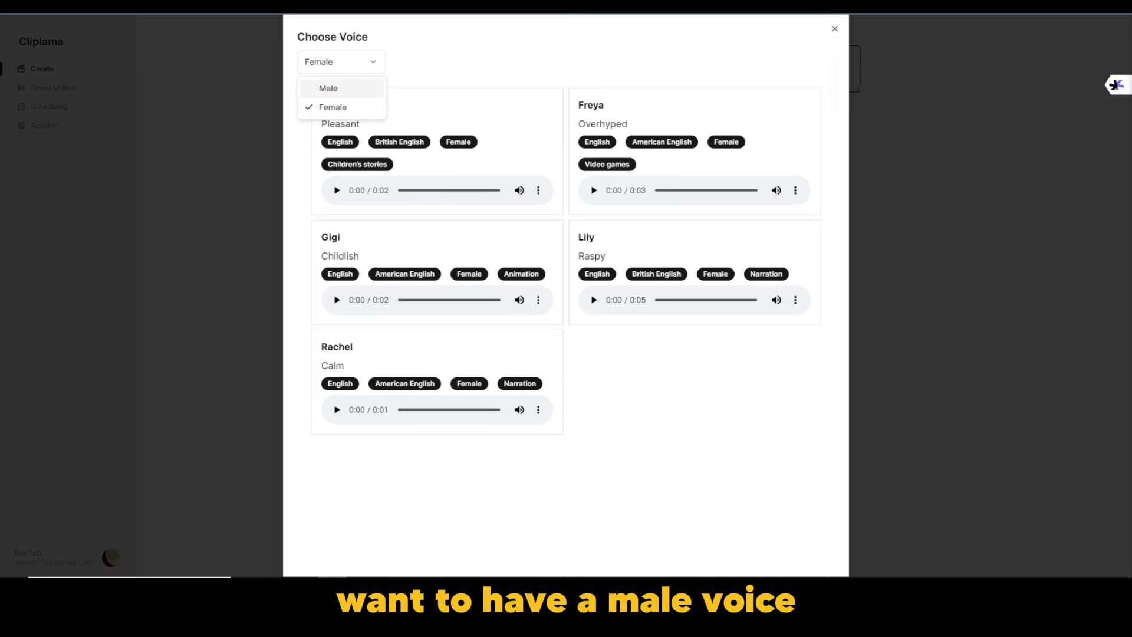
{"action": "key", "text": "Return"}
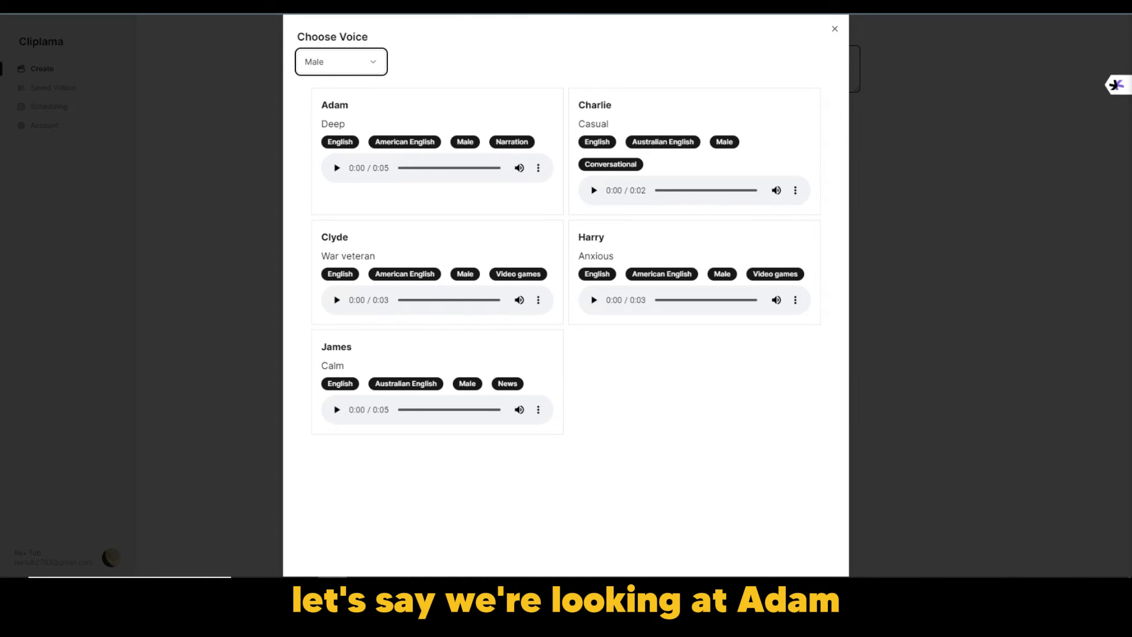
Play Adam's deep voice sample and pick Adam as narrator
{"action": "key", "text": "Tab"}
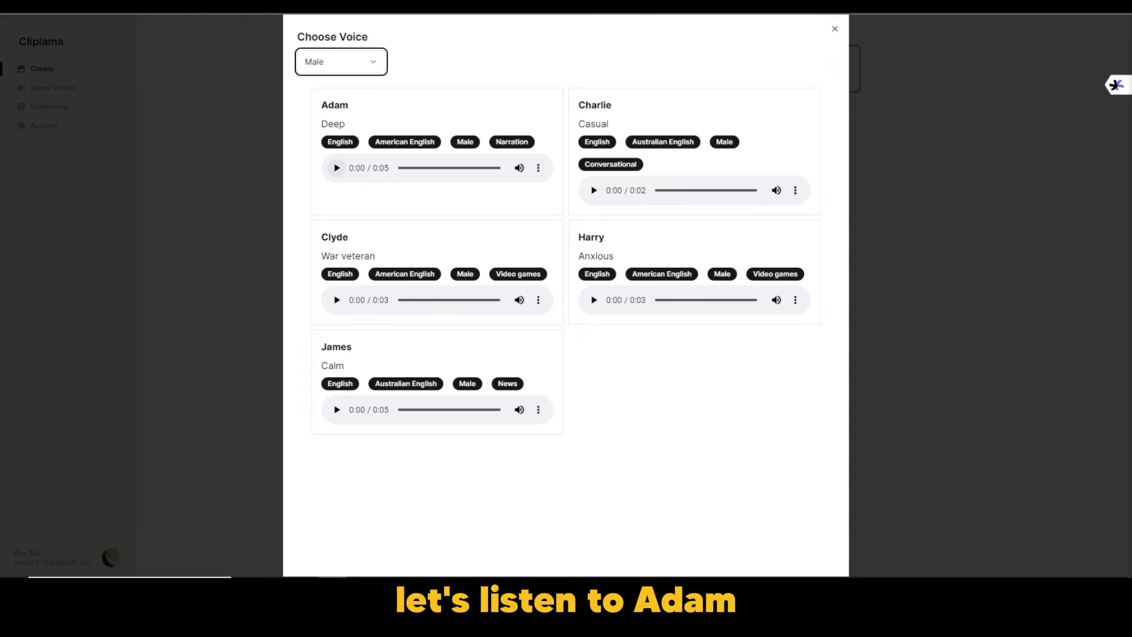
{"action": "key", "text": "space"}
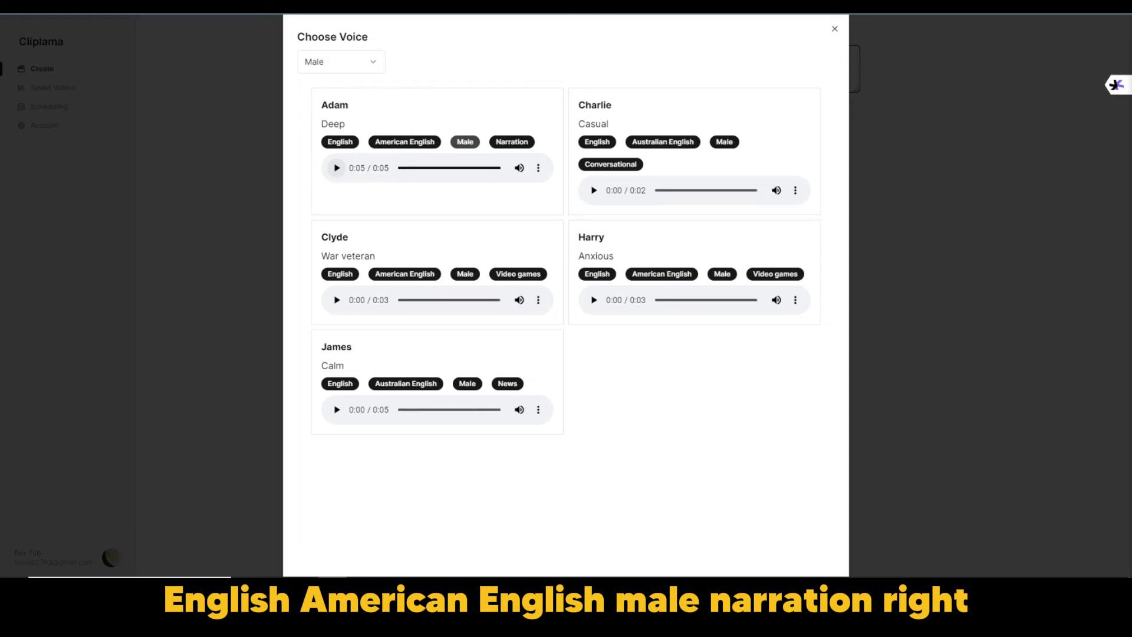
{"action": "left_click", "coordinate": [435, 195]}
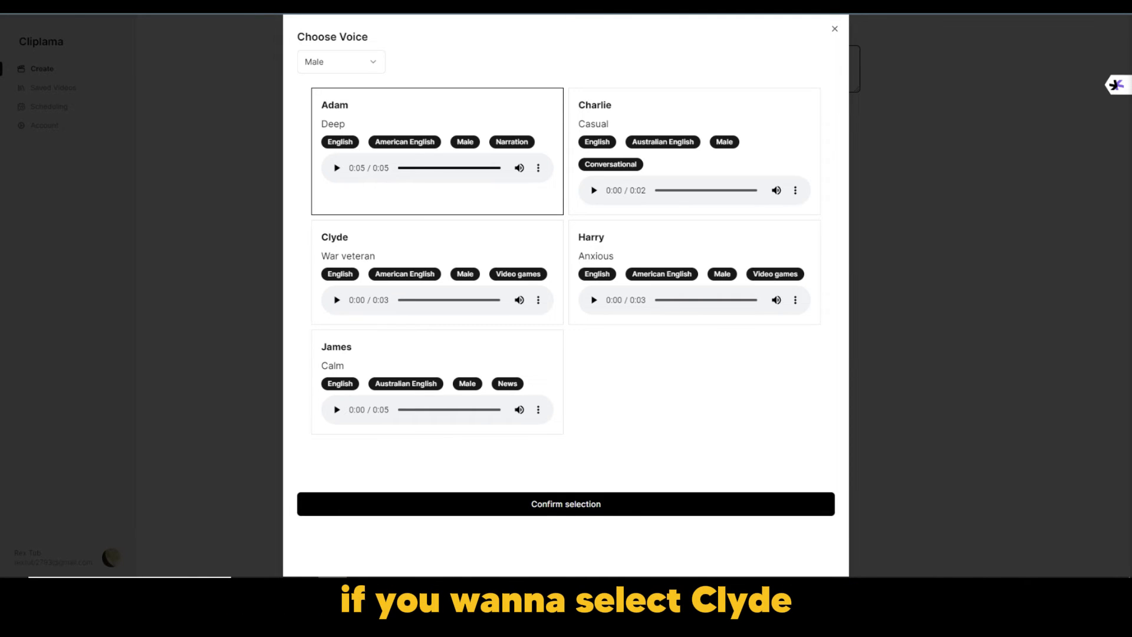
Try Clyde, switch back to Adam, and check then dismiss Adam's sample options menu
{"action": "left_click", "coordinate": [437, 247]}
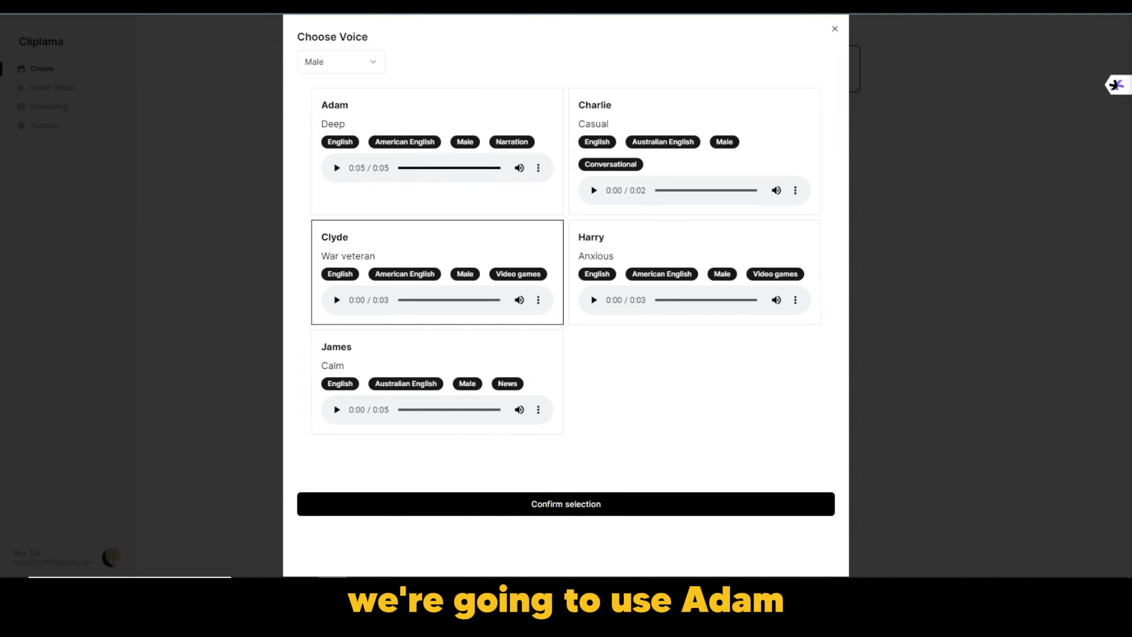
{"action": "left_click", "coordinate": [437, 117]}
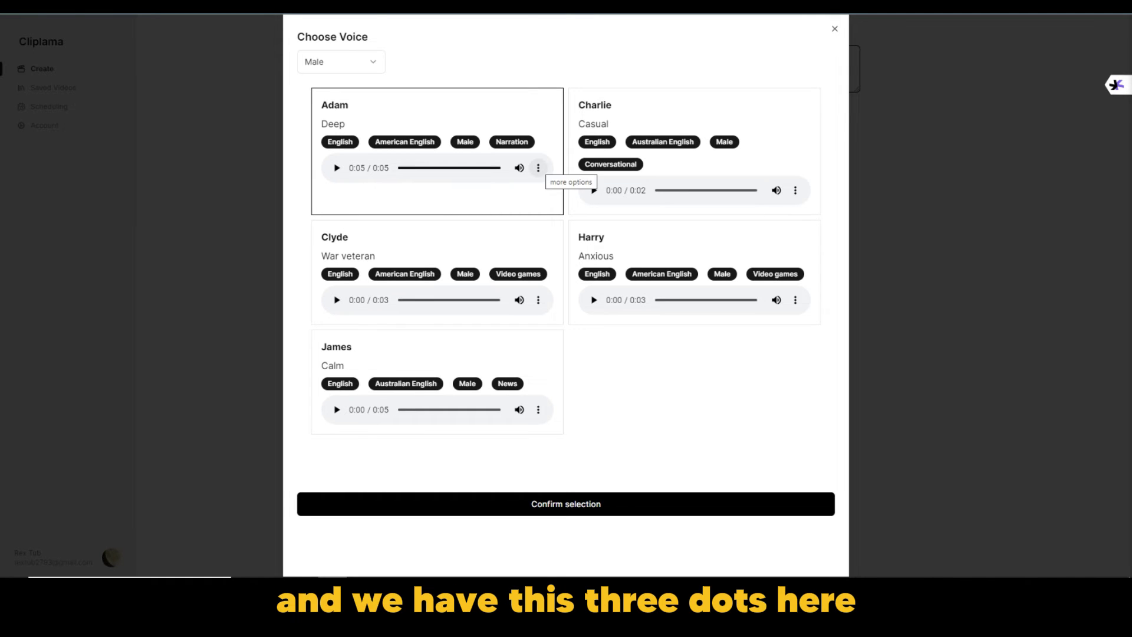
{"action": "left_click", "coordinate": [538, 167]}
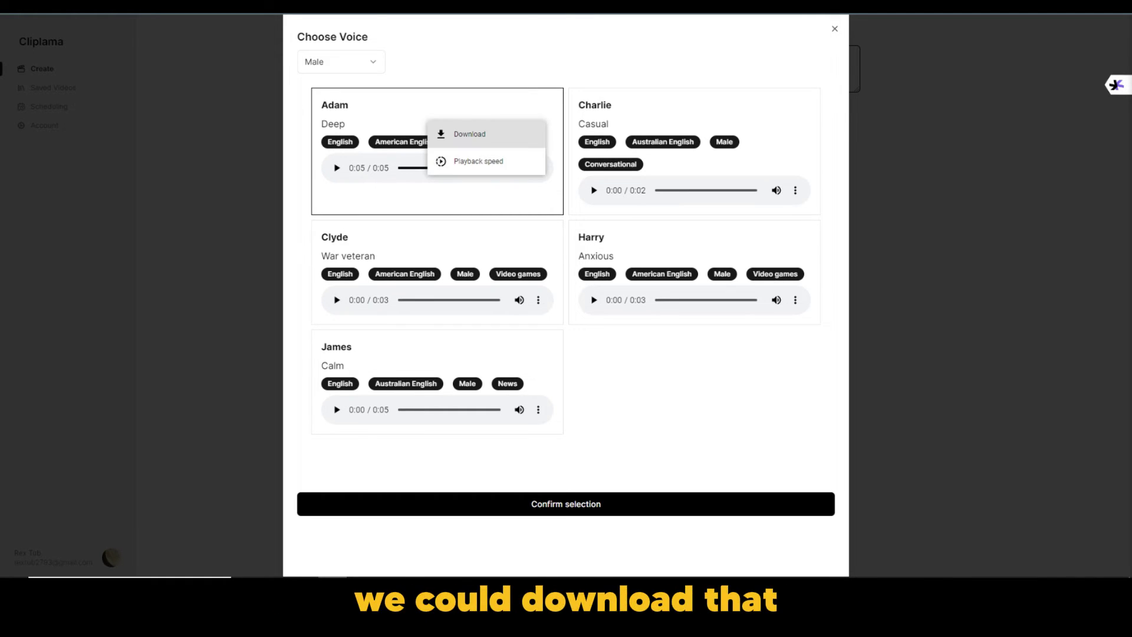
{"action": "key", "text": "Escape"}
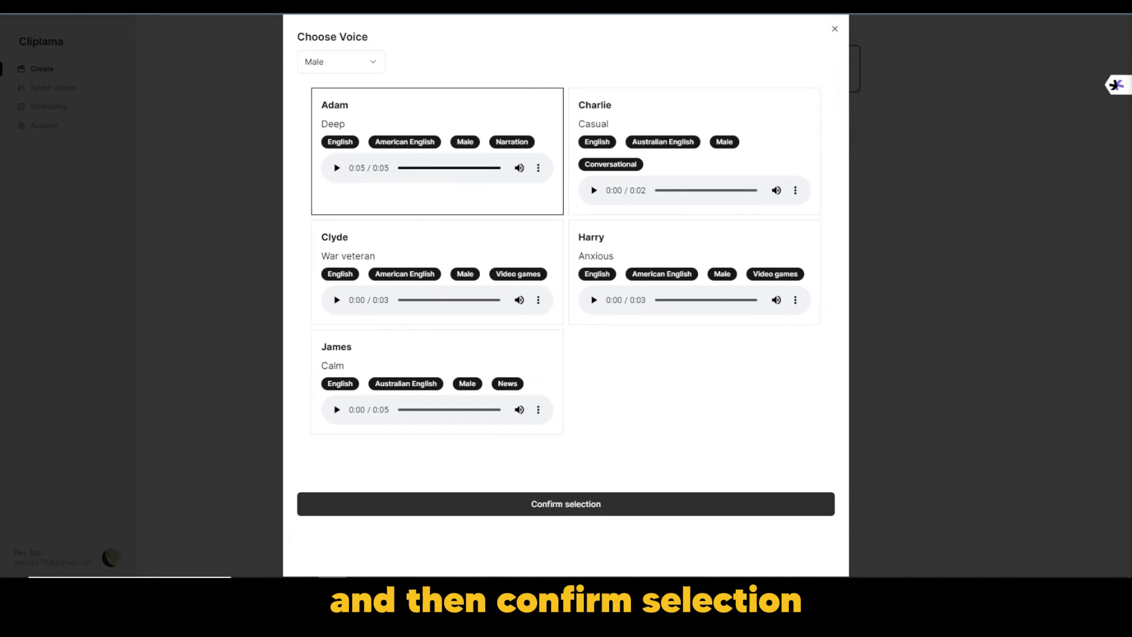
Confirm Adam as the voice and return to the dinosaur description field
{"action": "left_click", "coordinate": [565, 503]}
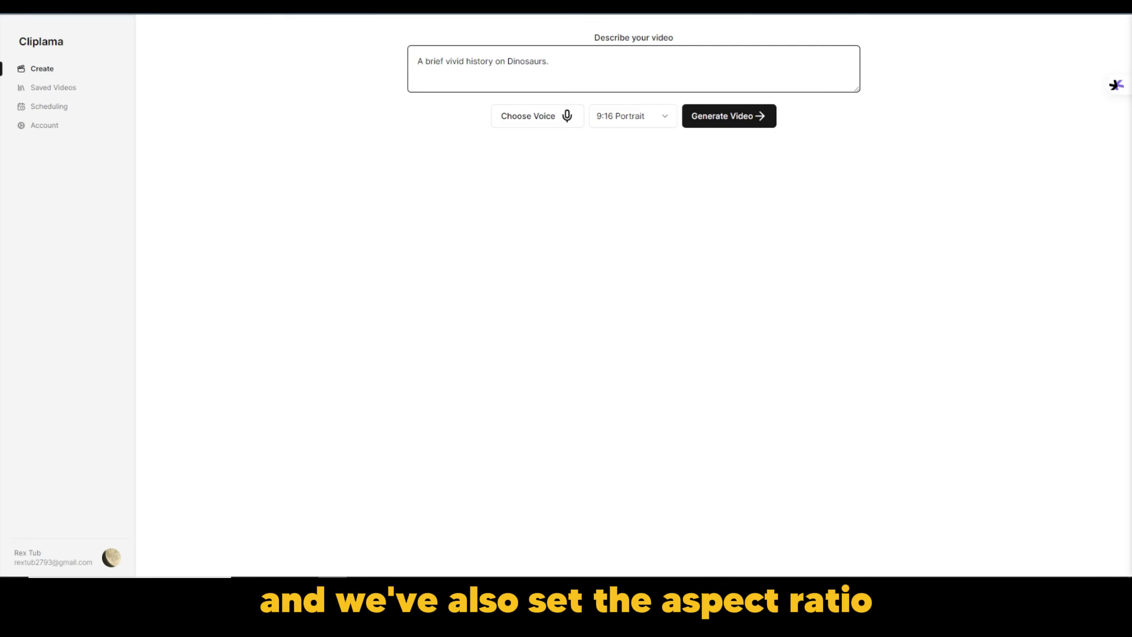
{"action": "left_click", "coordinate": [548, 61]}
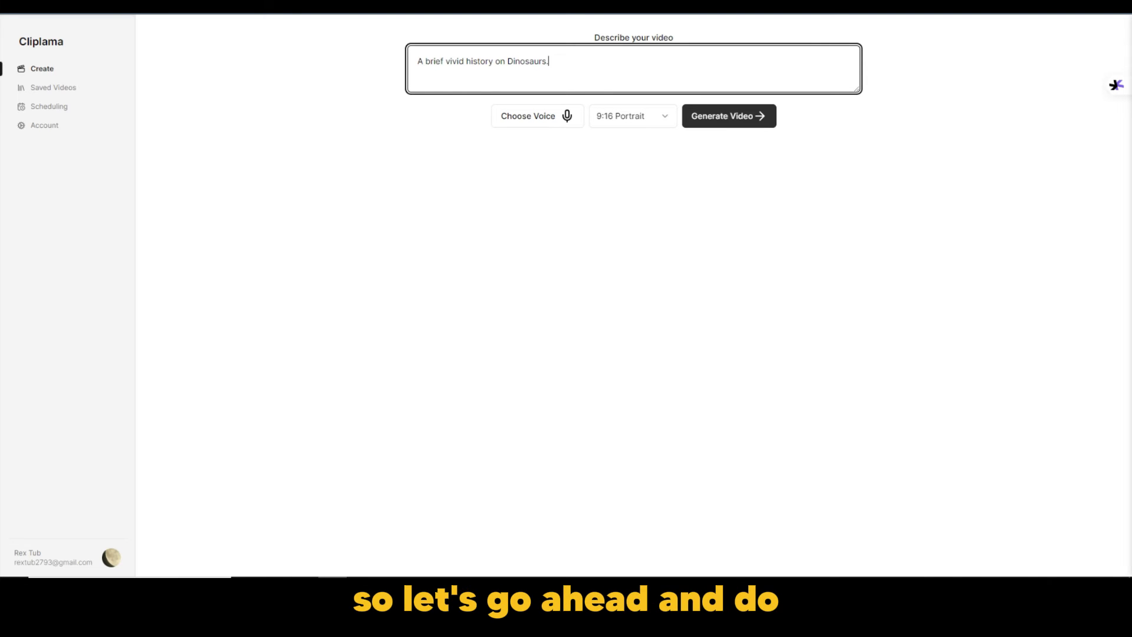
Generate the dinosaur video, producing a 0:48 portrait preview and captioned timeline
{"action": "key", "text": "Return"}
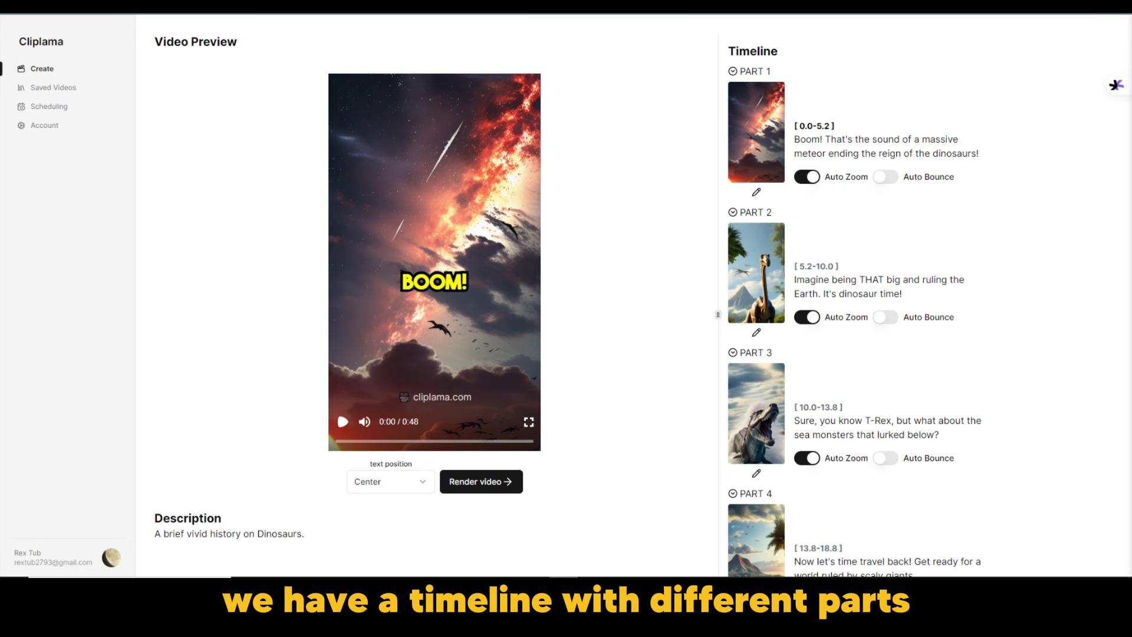
{"action": "scroll", "coordinate": [854, 320], "scroll_direction": "down", "scroll_amount": 3}
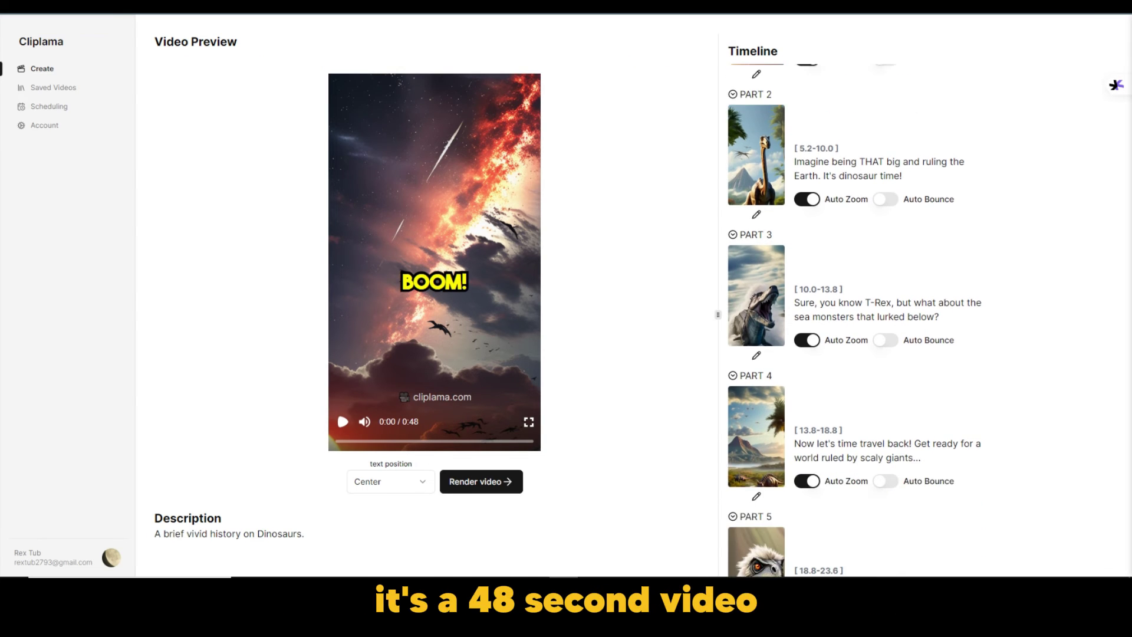
{"action": "scroll", "coordinate": [854, 320], "scroll_direction": "up", "scroll_amount": 3}
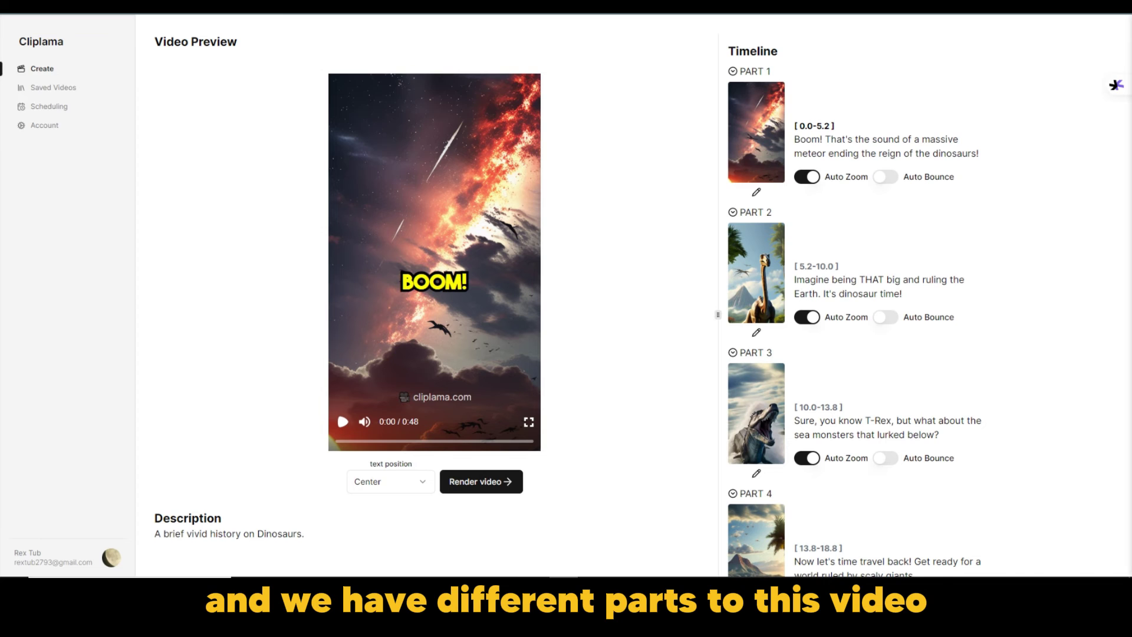
{"action": "scroll", "coordinate": [854, 320], "scroll_direction": "down", "scroll_amount": 7}
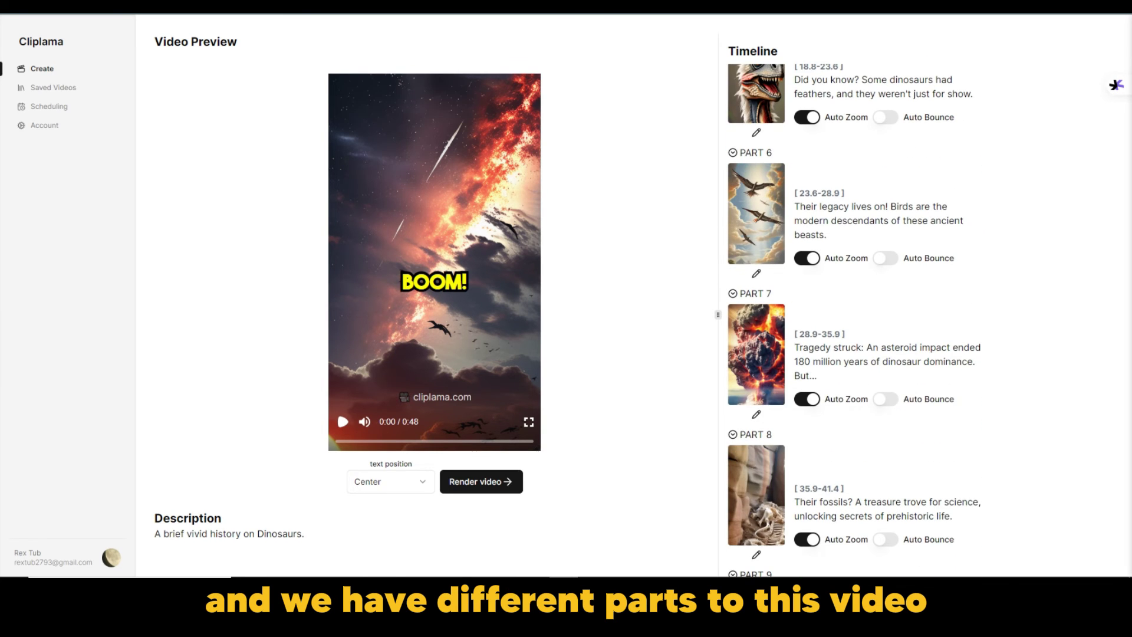
{"action": "scroll", "coordinate": [854, 320], "scroll_direction": "down", "scroll_amount": 2}
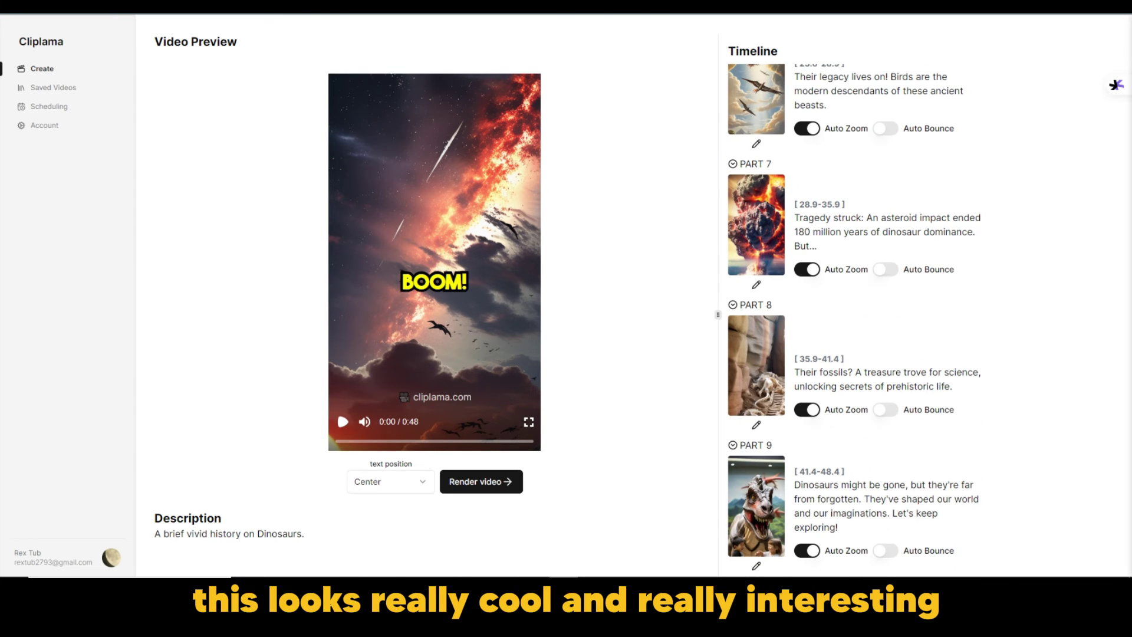
{"action": "scroll", "coordinate": [854, 320], "scroll_direction": "up", "scroll_amount": 10}
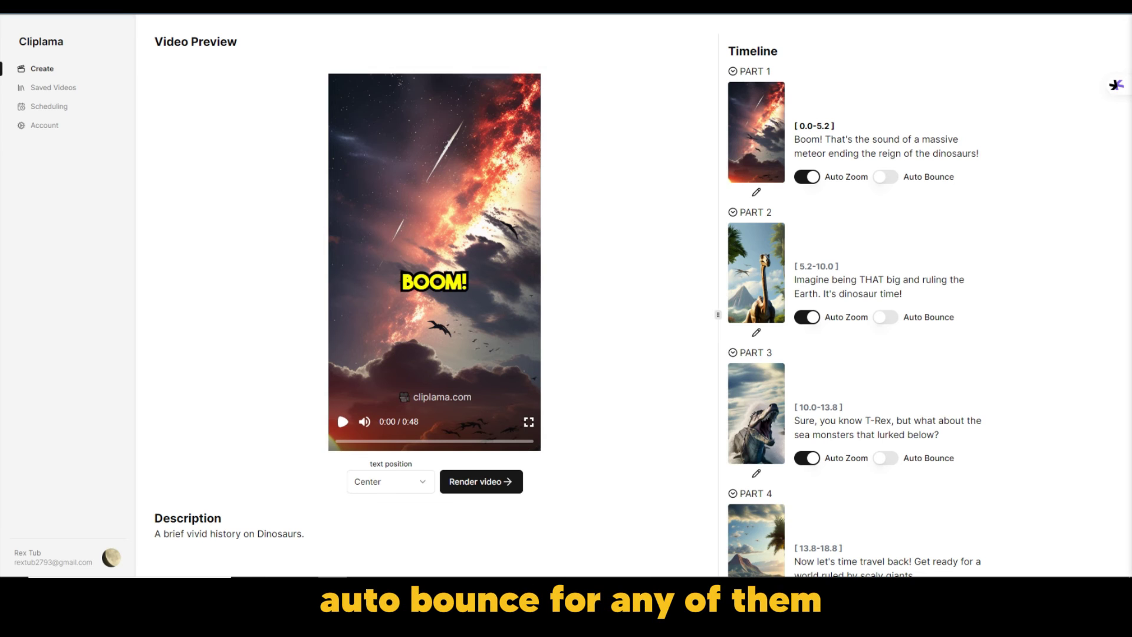
Turn on Auto Bounce for Part 2, leaving the caption position on Center
{"action": "left_click", "coordinate": [885, 317]}
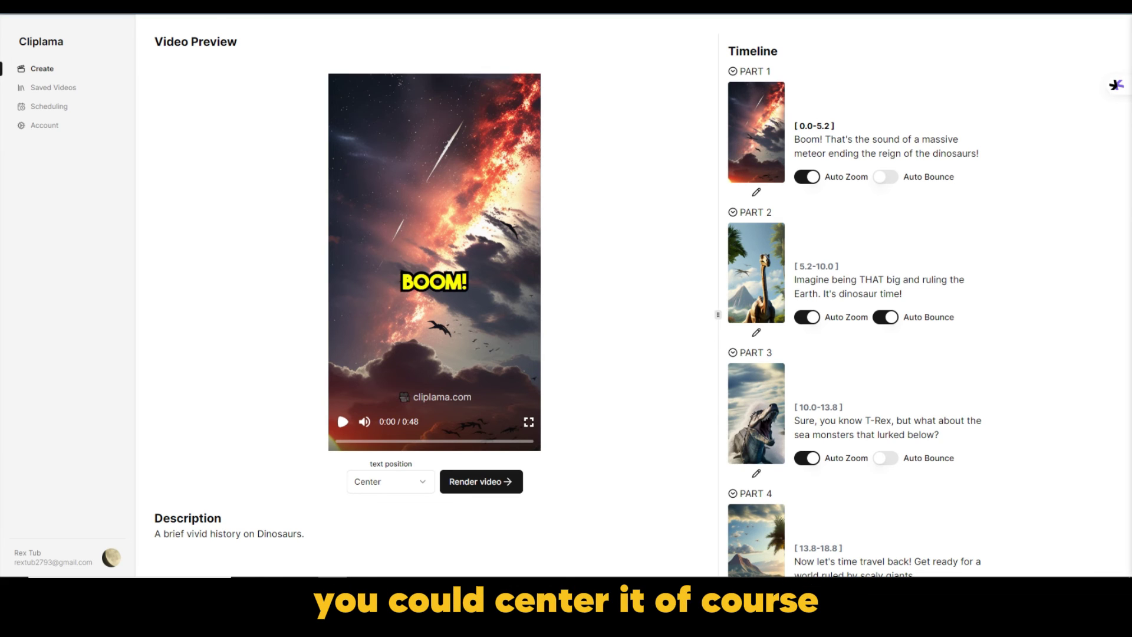
{"action": "left_click", "coordinate": [390, 481]}
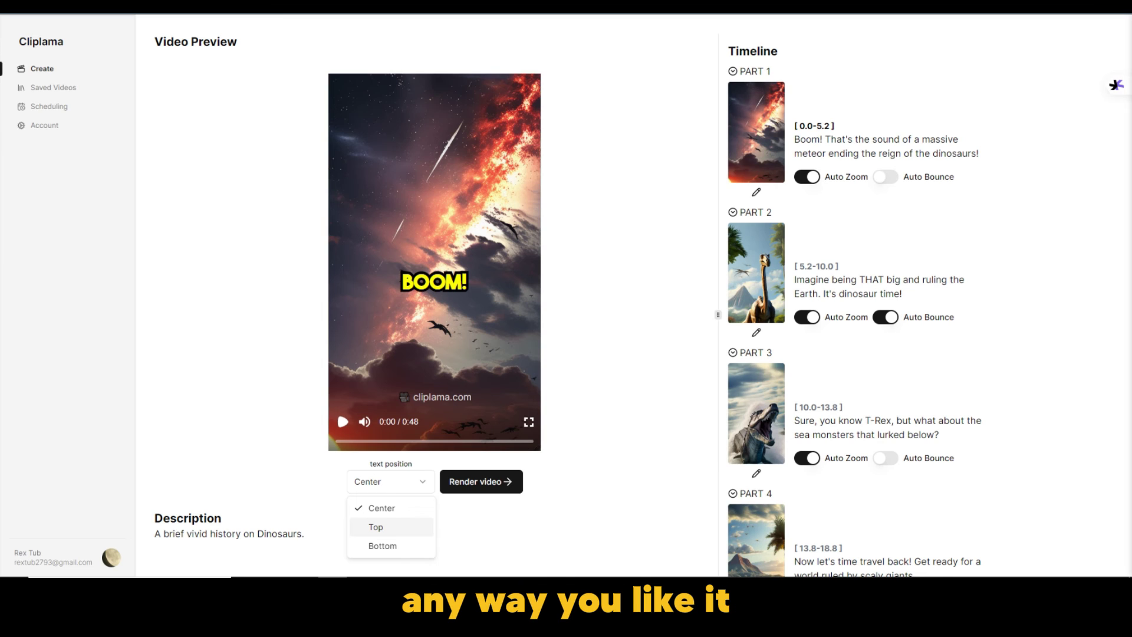
{"action": "key", "text": "Escape"}
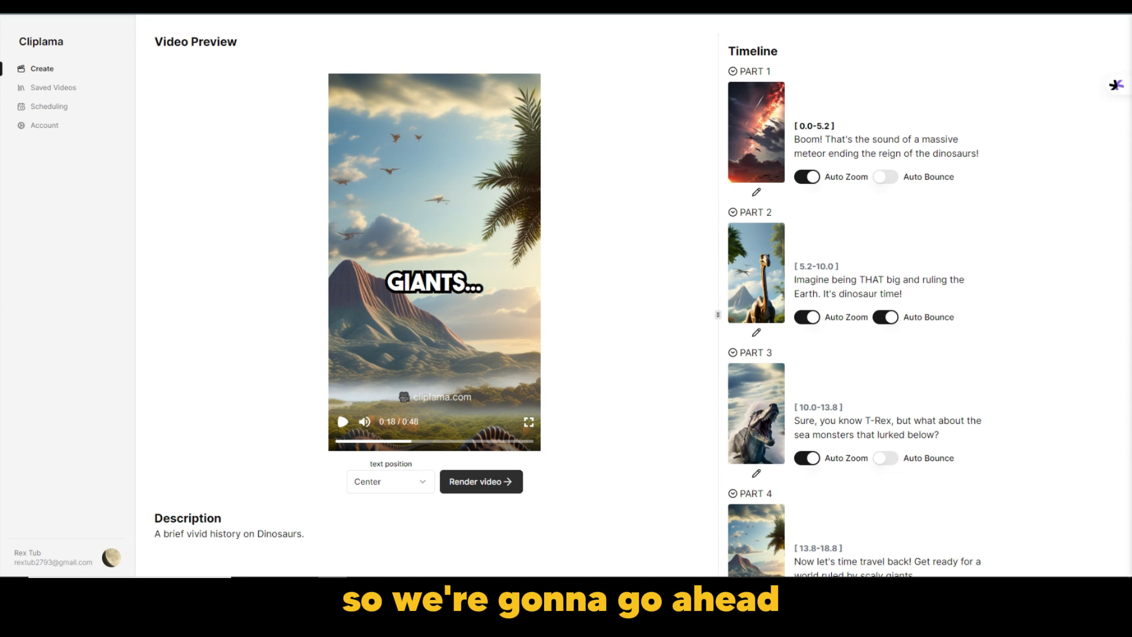
Render the dinosaur video and review the 30MB result's TikTok posting and download options
{"action": "left_click", "coordinate": [481, 482]}
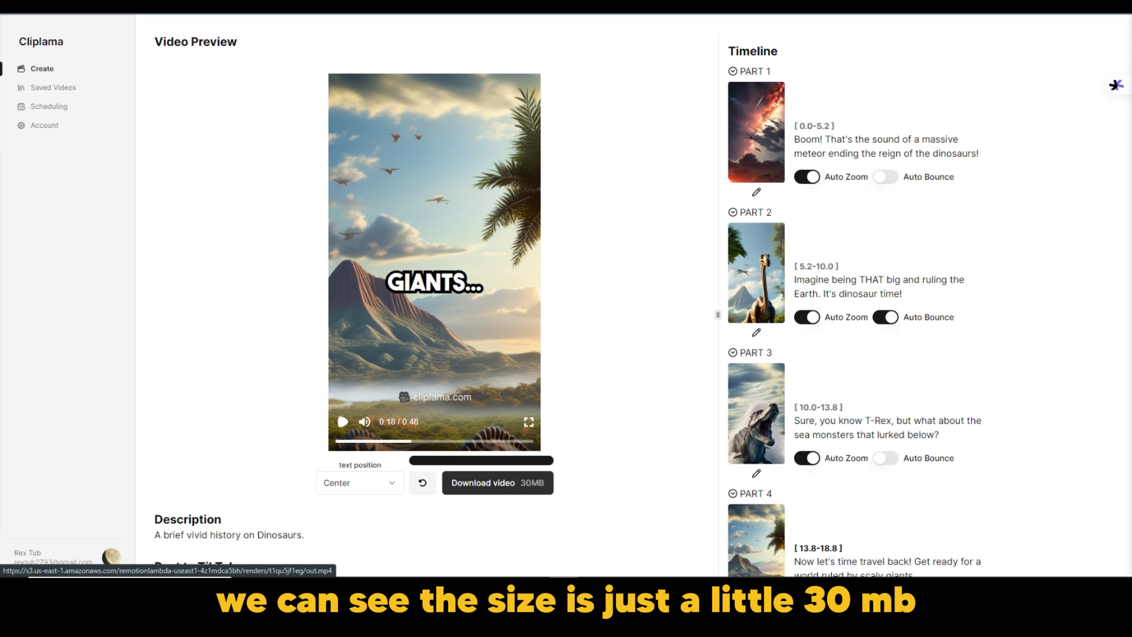
{"action": "scroll", "coordinate": [424, 353], "scroll_direction": "down", "scroll_amount": 2}
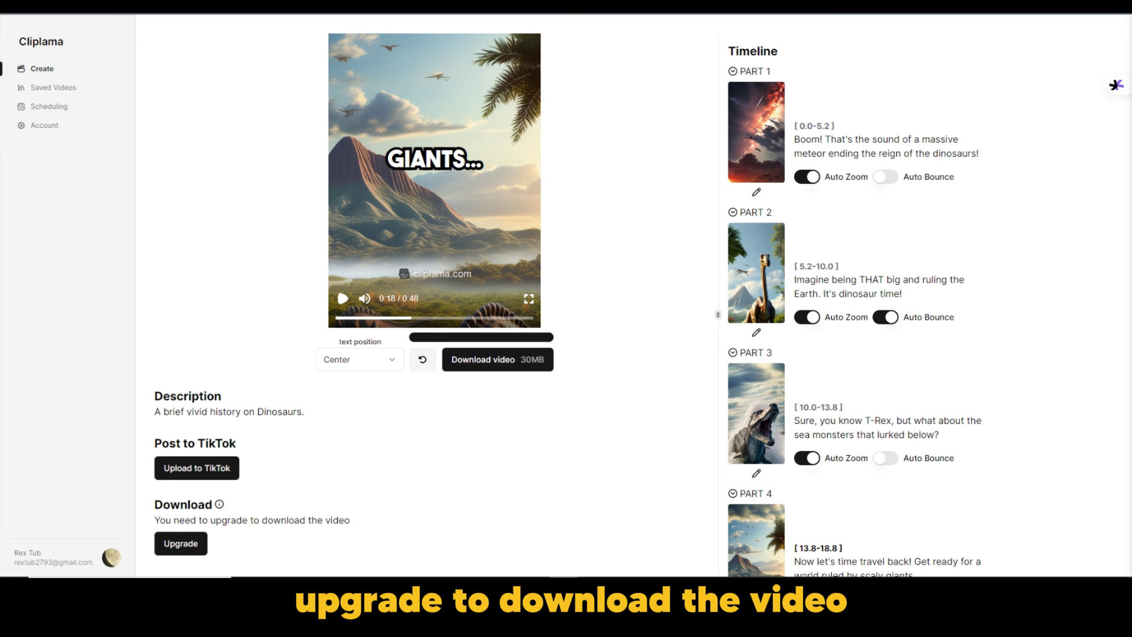
Go to Saved Videos to find the dinosaur history video in the library
{"action": "left_click", "coordinate": [53, 87]}
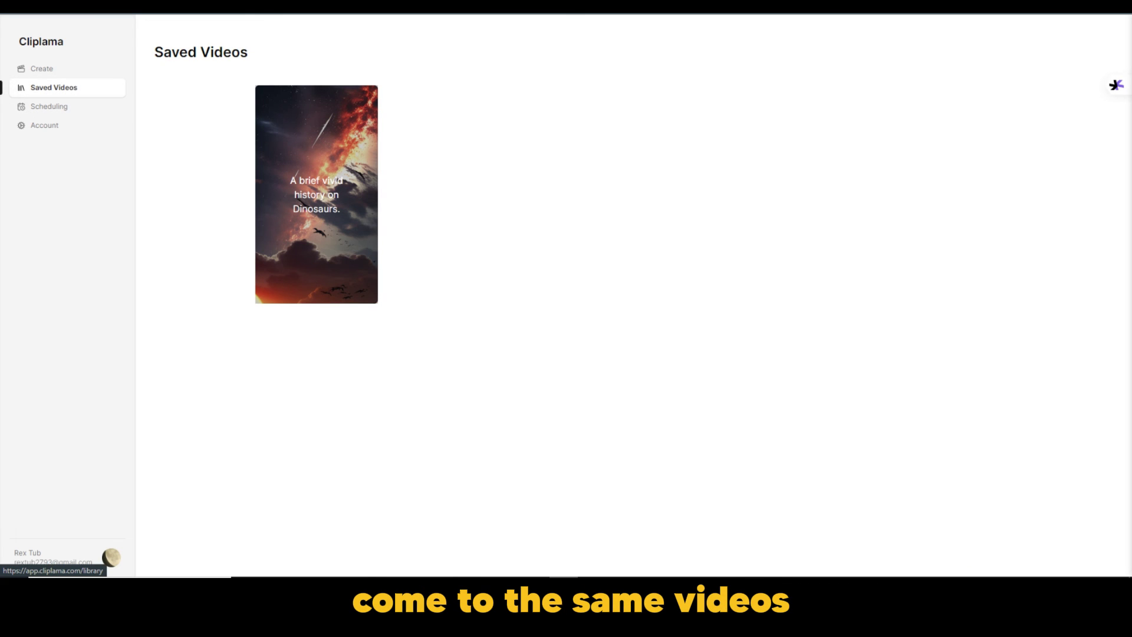